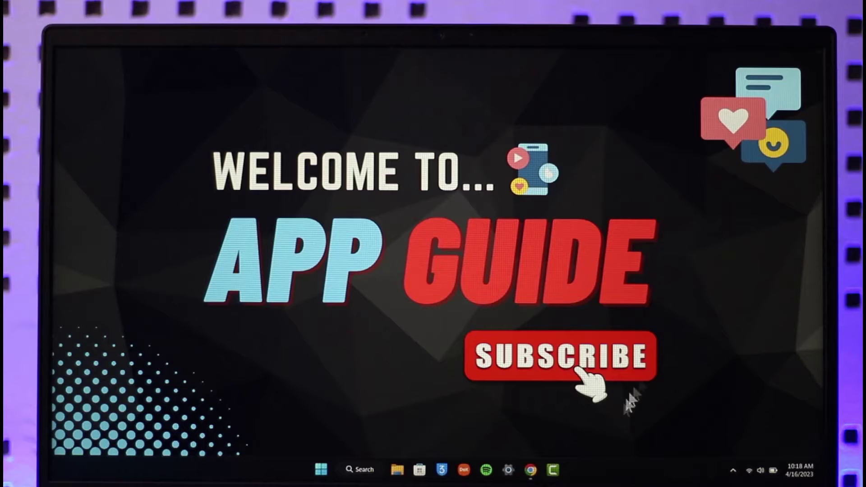
Open Snapchat Web and view the first conversation's message history
left_click(532, 469)
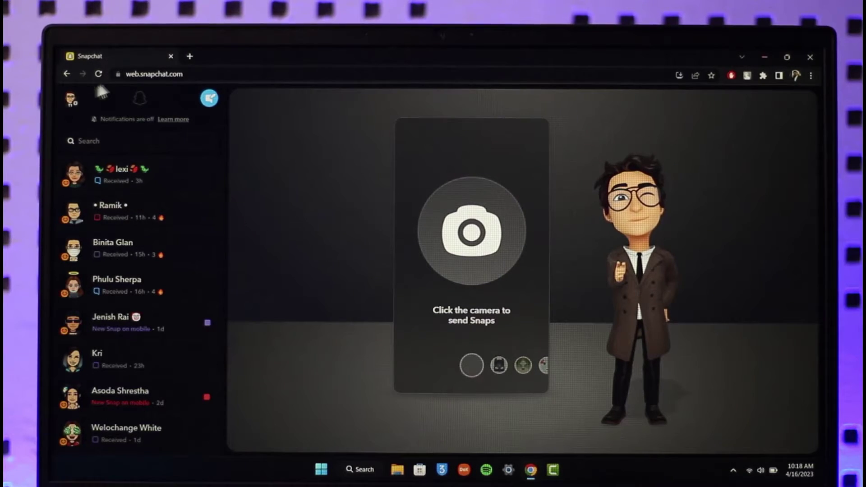
scroll(144, 242, "down", 3)
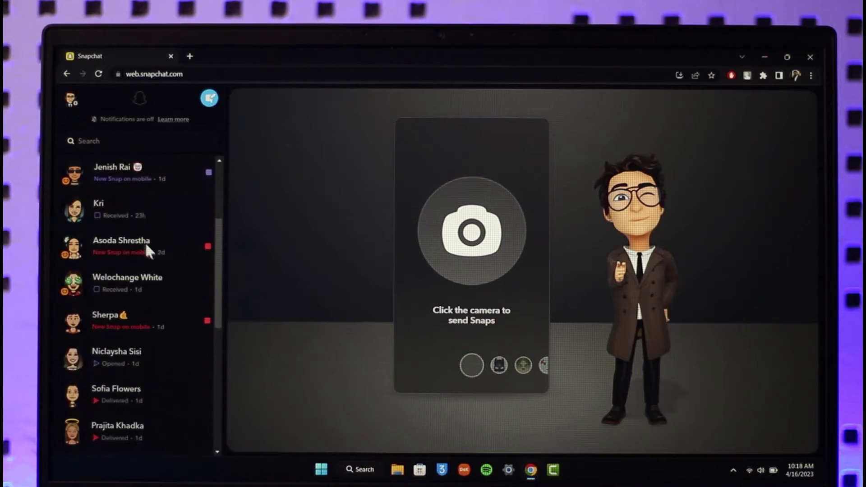
scroll(152, 302, "down", 2)
scroll(150, 230, "up", 3)
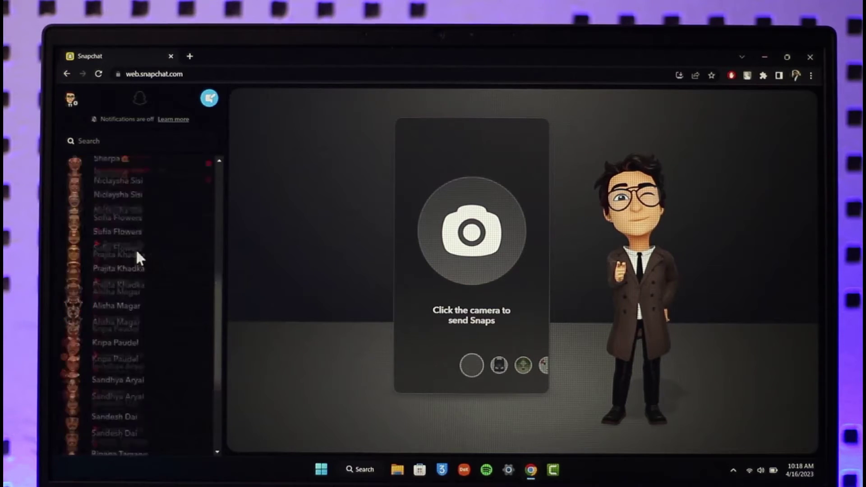
scroll(136, 249, "up", 3)
Move through the first three chats, ending on the one with two Opened snaps
left_click(152, 181)
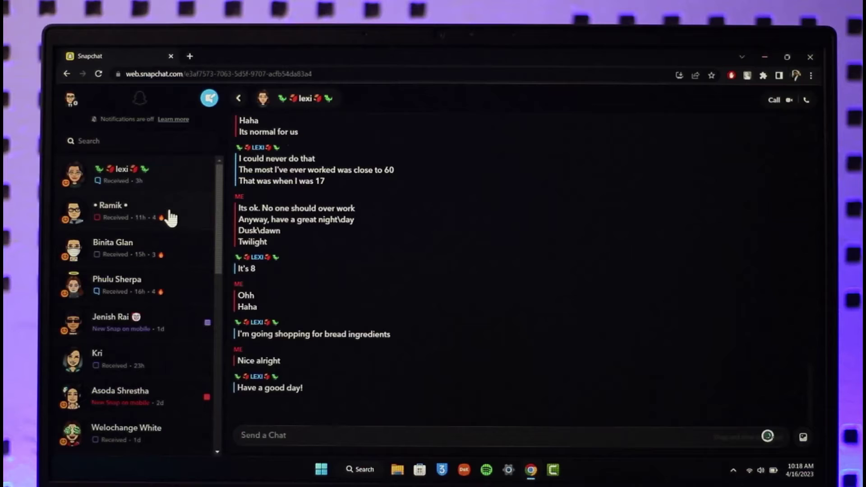
left_click(169, 218)
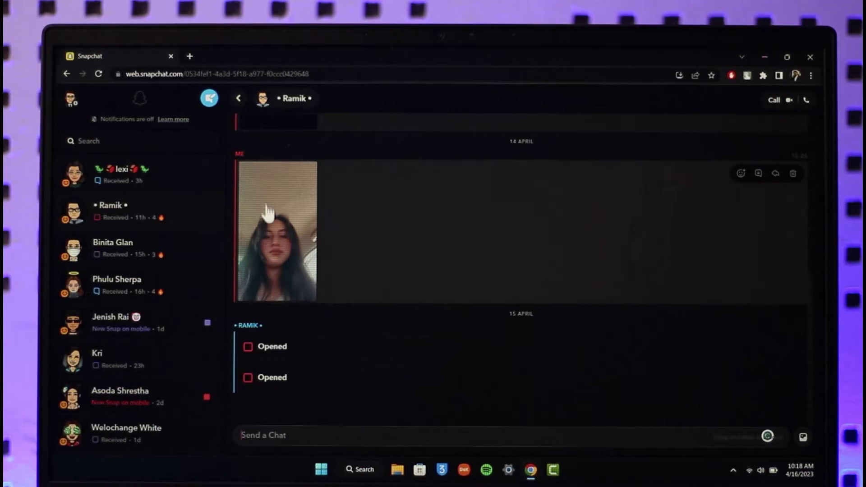
left_click(142, 261)
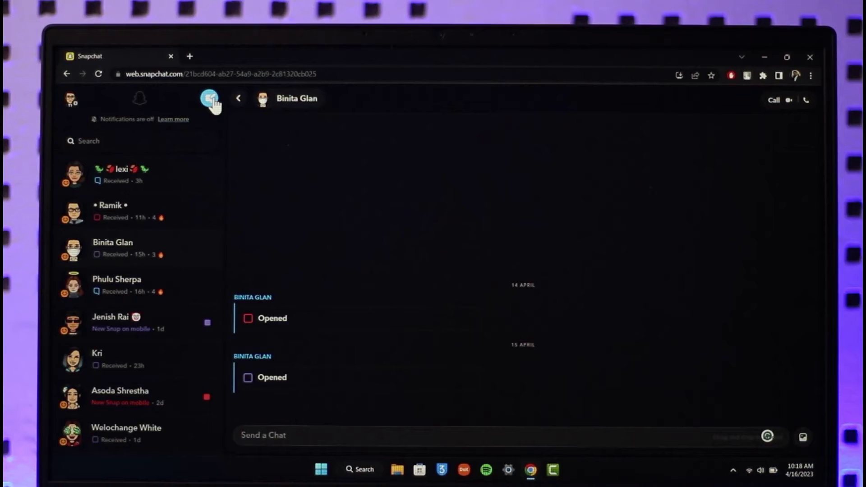
Browse the new-chat friend list, then close it to return to the conversation
left_click(209, 98)
scroll(301, 243, "down", 5)
scroll(297, 258, "down", 5)
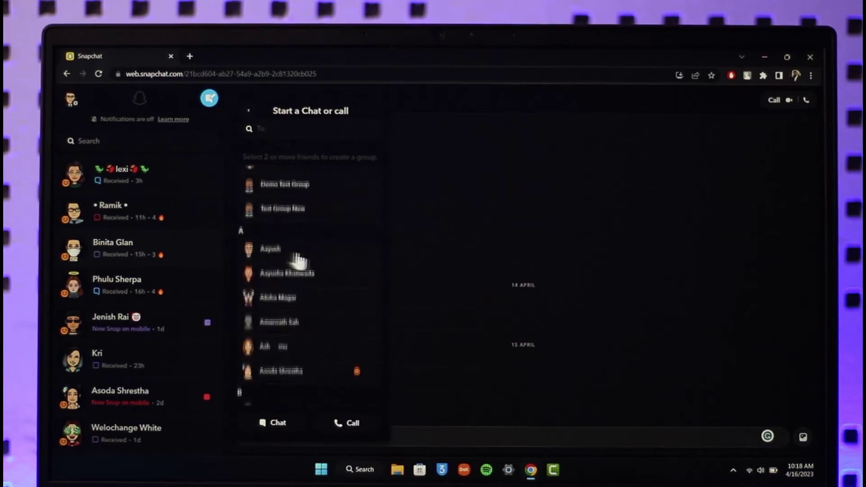
scroll(248, 264, "down", 5)
scroll(341, 272, "down", 5)
scroll(340, 273, "down", 3)
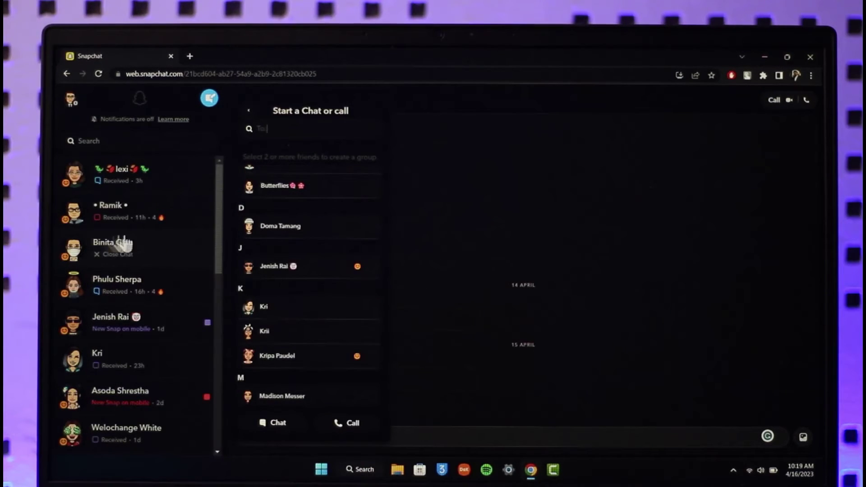
scroll(300, 275, "down", 3)
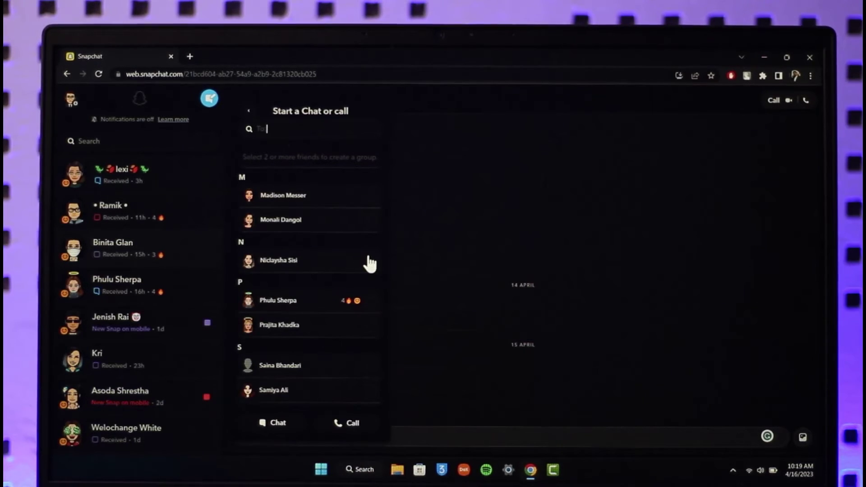
left_click(466, 201)
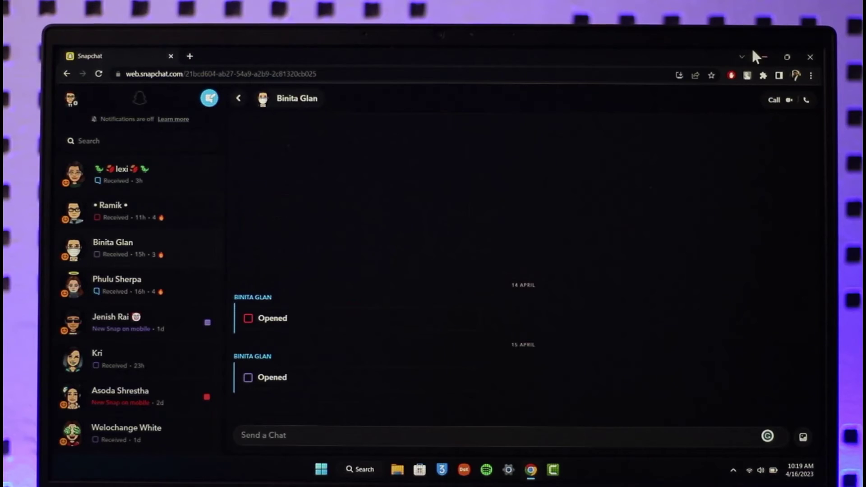
Minimize the browser and launch BlueStacks X from a Start menu search for 'blue'
left_click(772, 52)
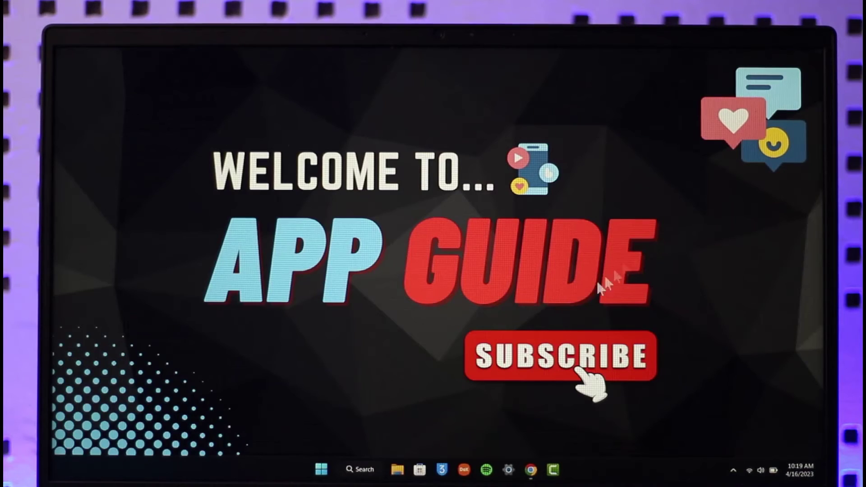
left_click(323, 471)
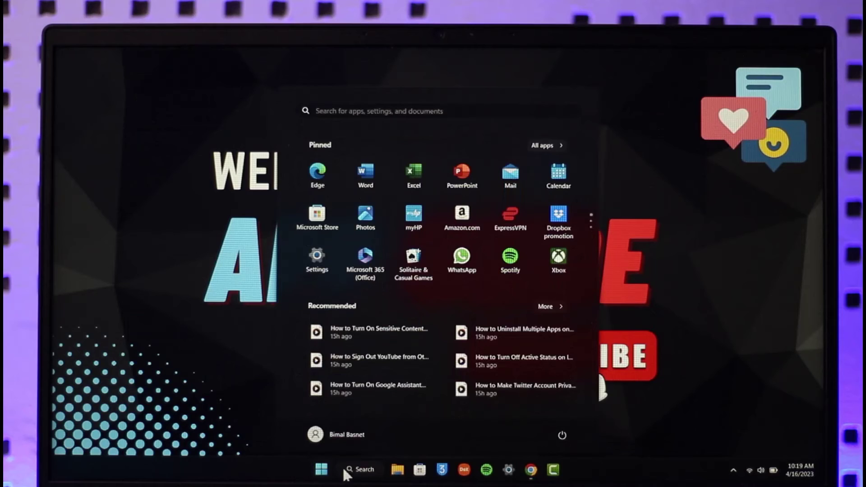
left_click(352, 470)
type("blue")
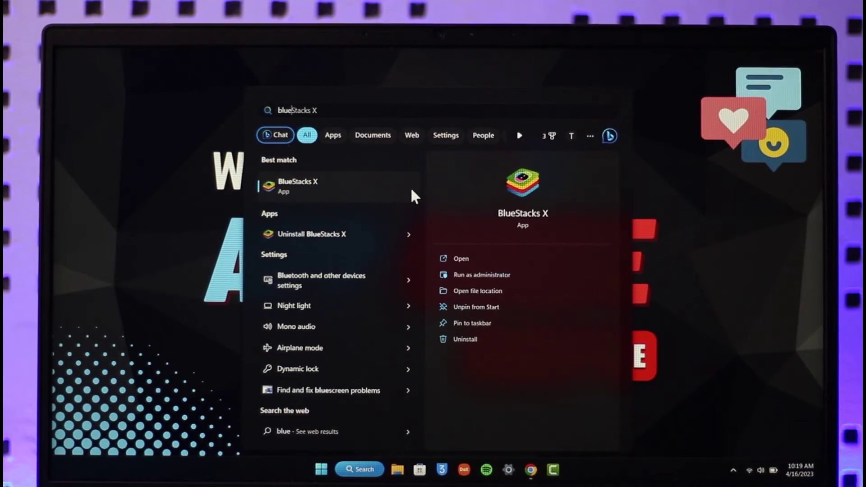
left_click(346, 200)
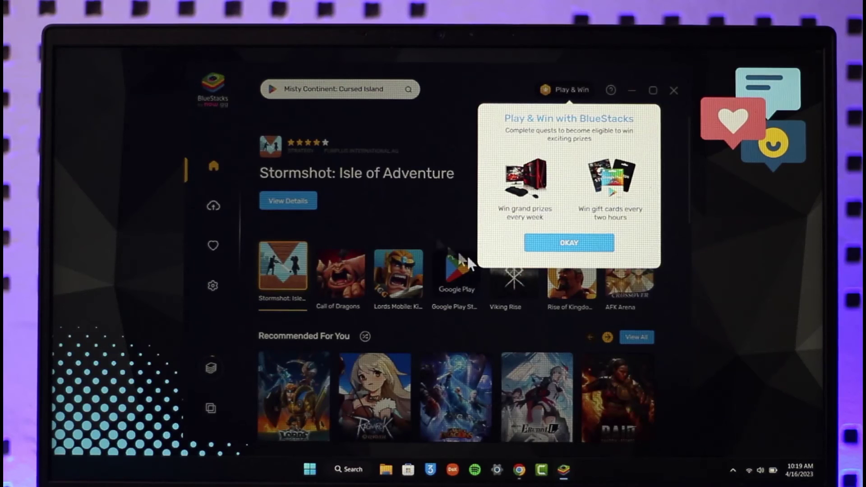
Dismiss the Play & Win popup, close BlueStacks X, and refresh the desktop
left_click(544, 244)
left_click(298, 376)
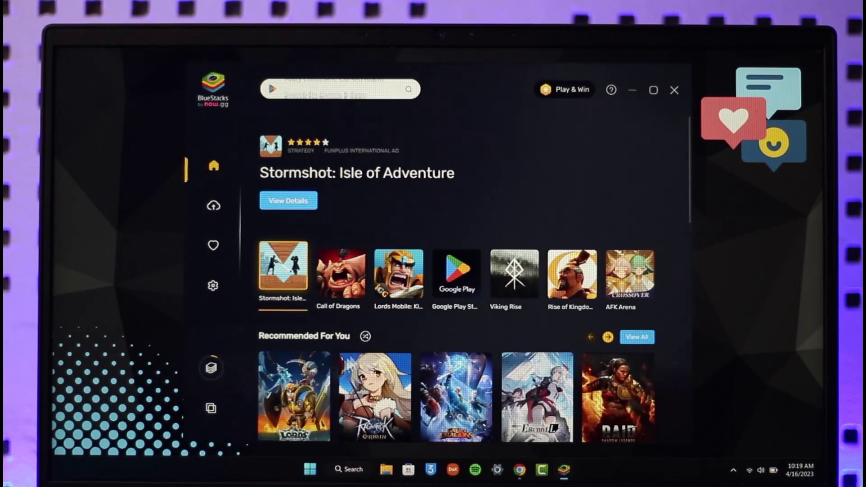
left_click(675, 92)
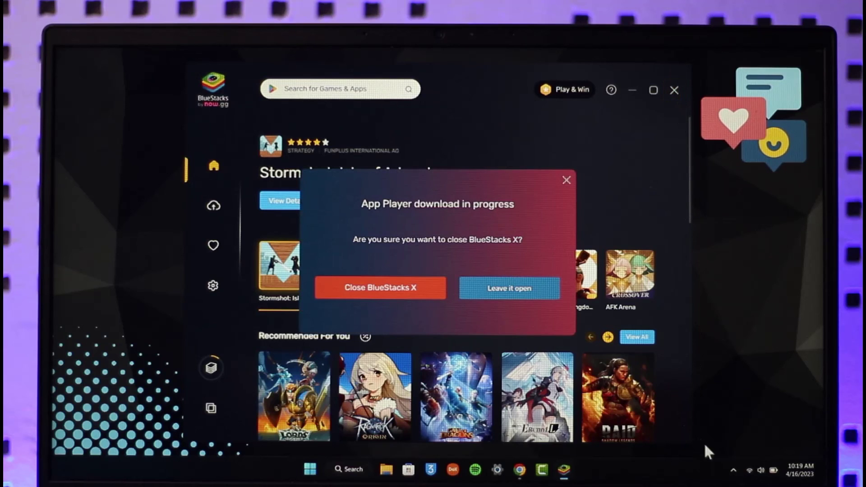
left_click(411, 290)
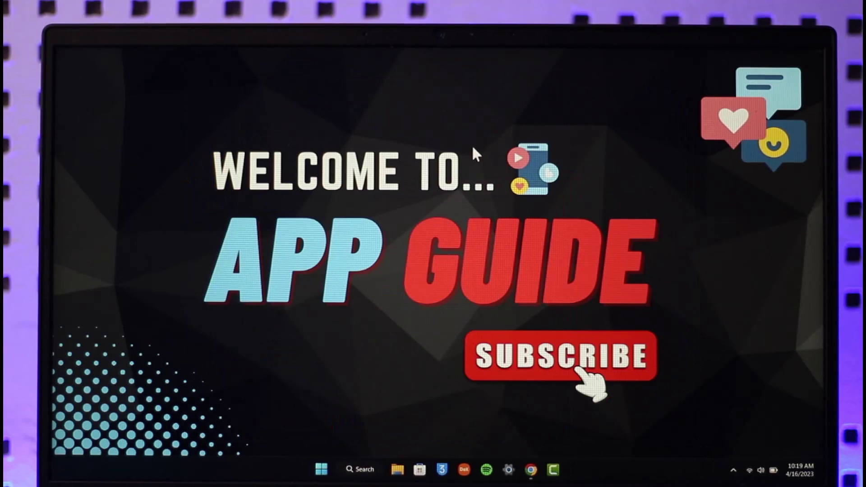
right_click(492, 150)
left_click(498, 187)
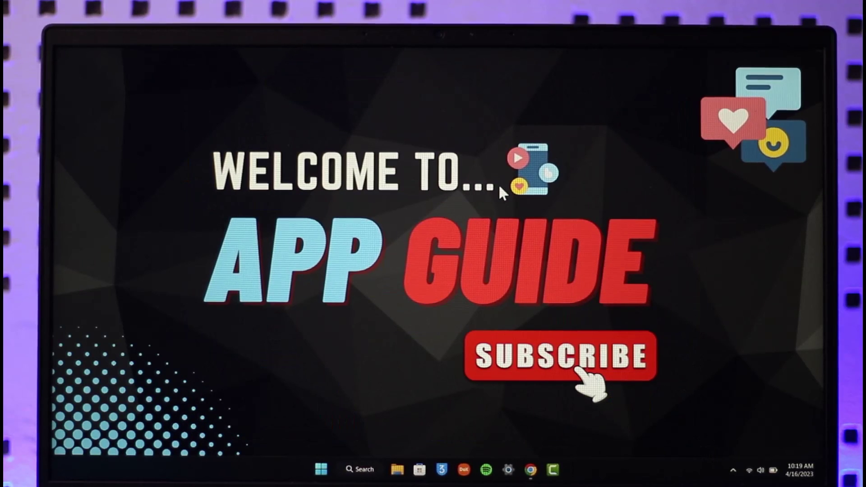